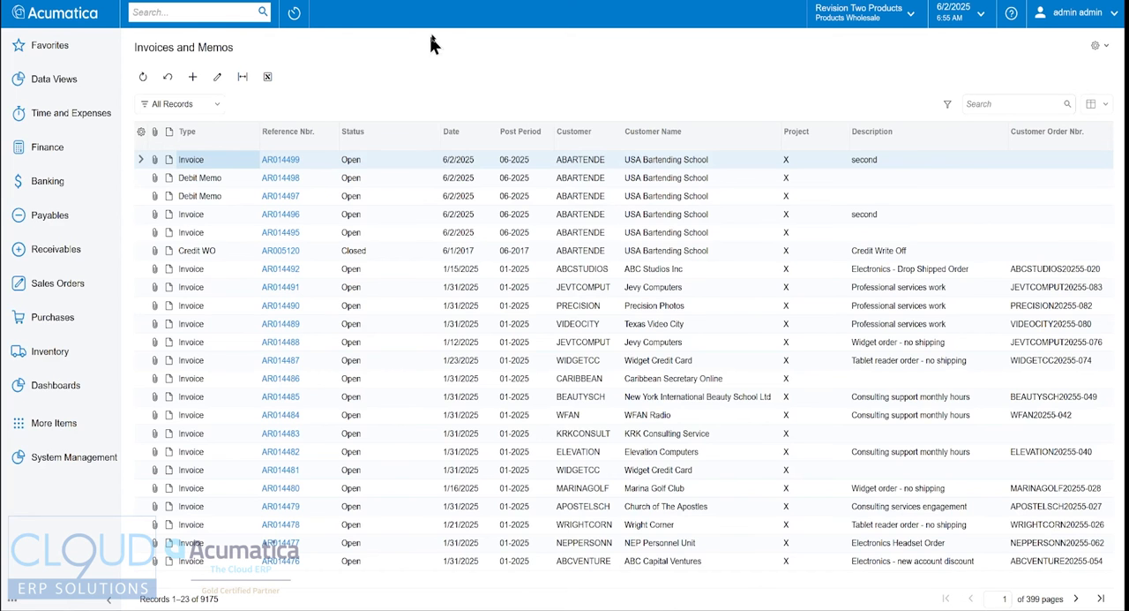
- Create a new invoice for the customer ABARTENDE - USA Bartending School
left_click(199, 183)
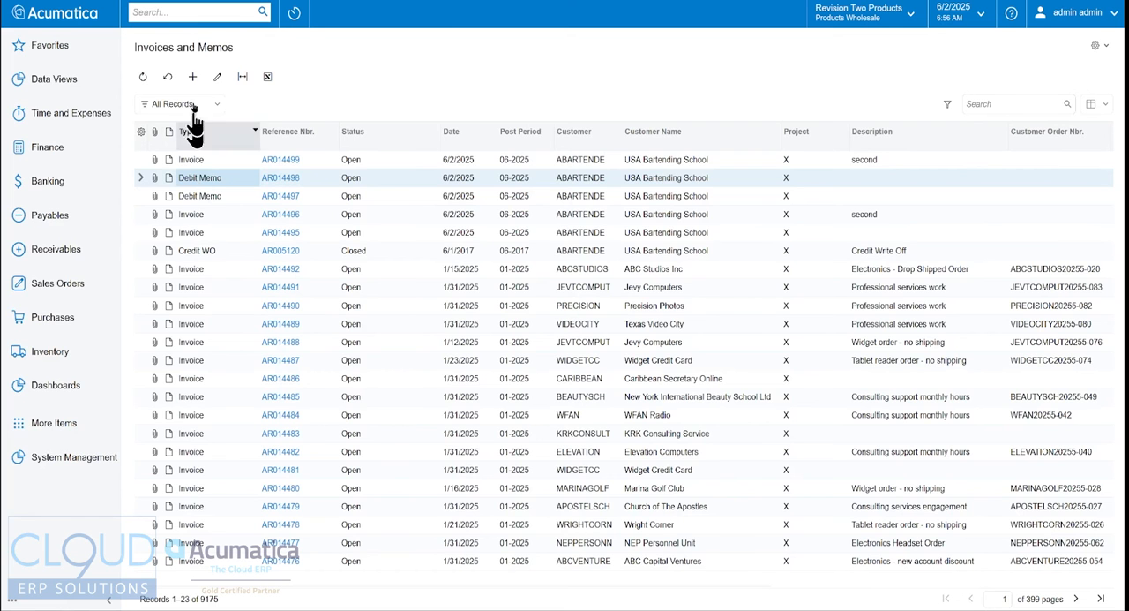
left_click(192, 76)
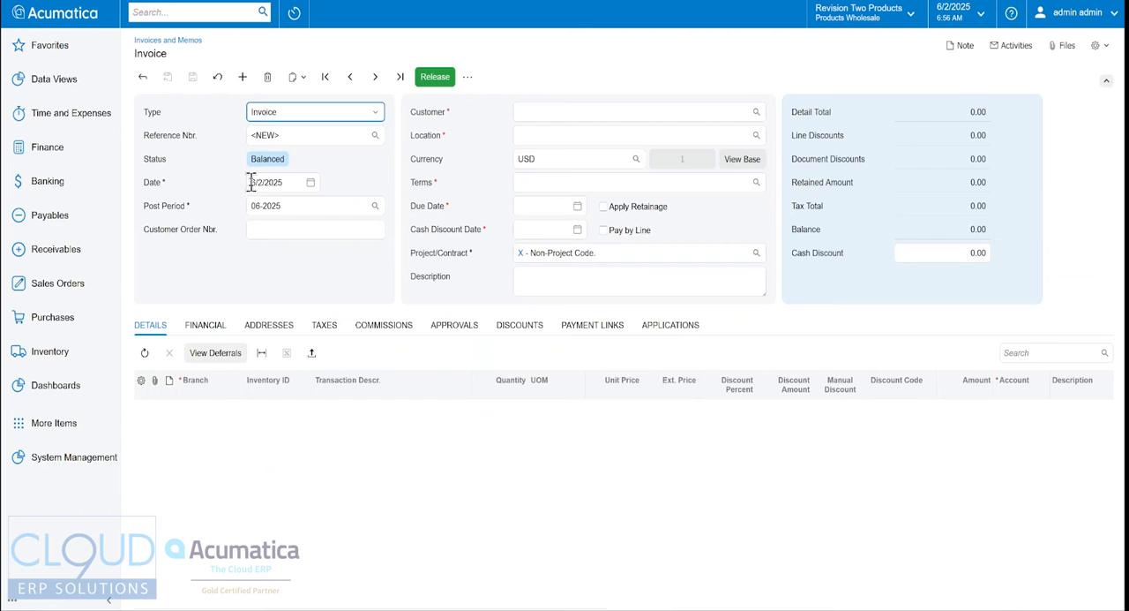
key("Tab")
key("Tab")
key("Tab")
key("Tab")
type("bar")
key("Tab")
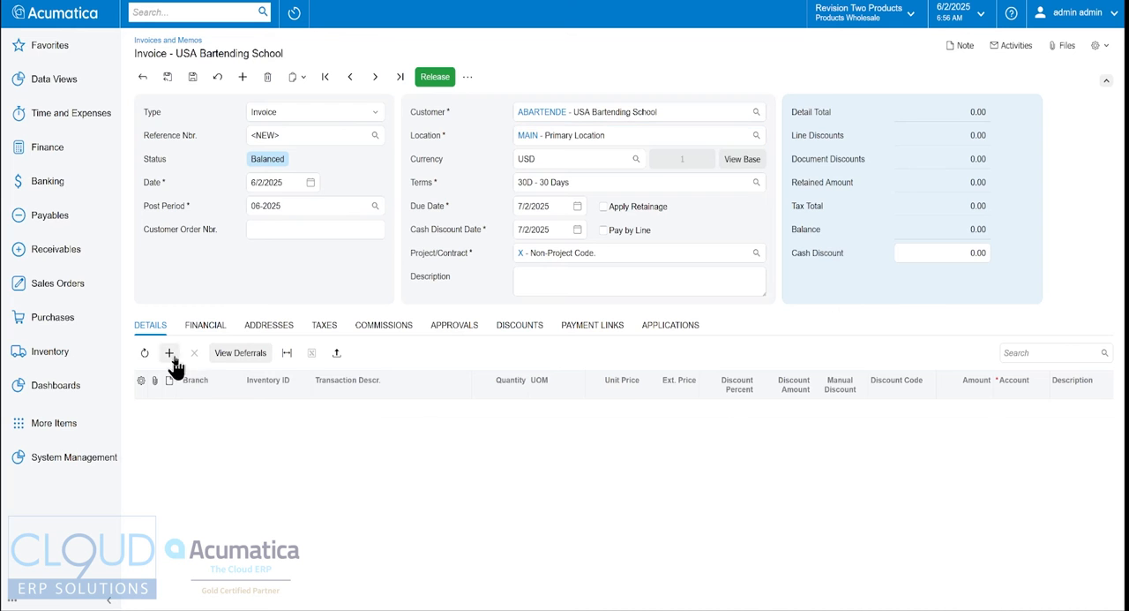
- Add a detail line for inventory item LABORCASE with quantity 1.00
left_click(170, 353)
key("Tab")
type("labor")
key("Tab")
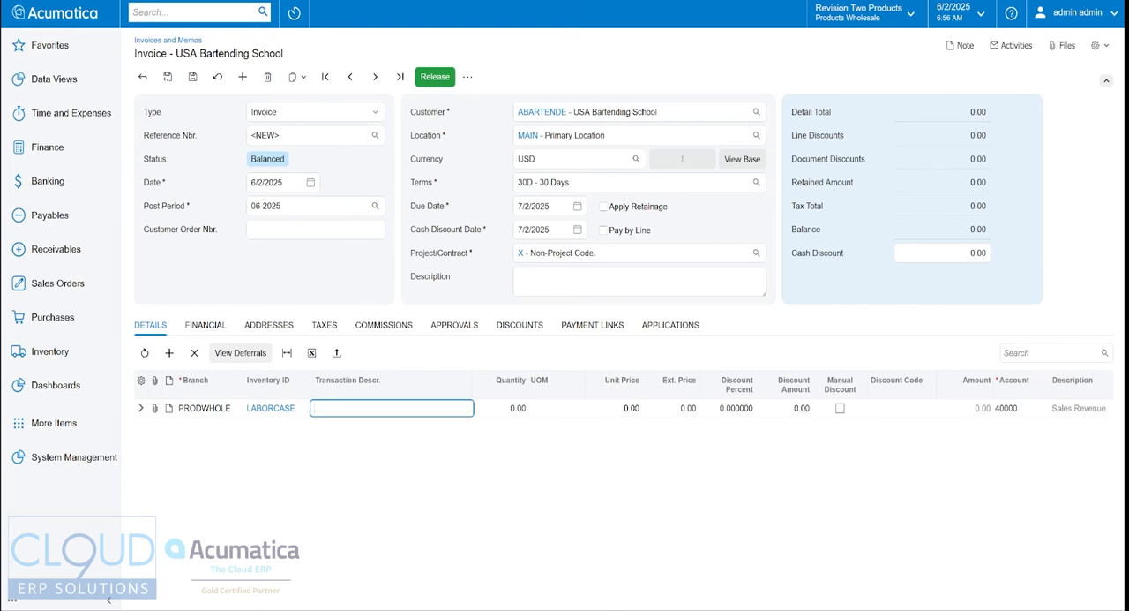
key("Tab")
key("Tab")
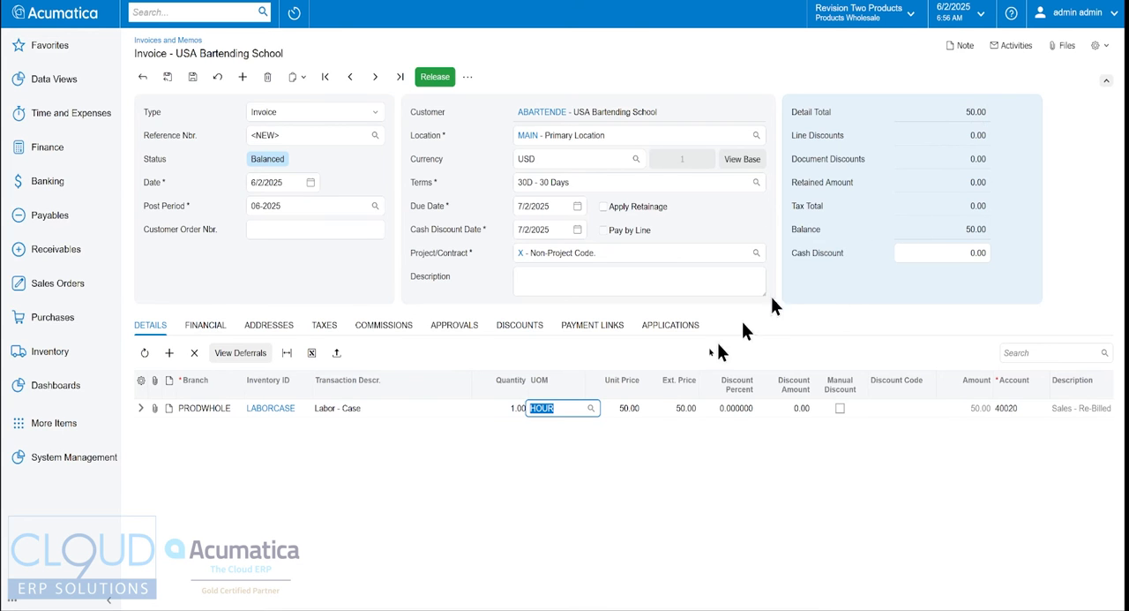
- Release the invoice and create its payment link through the ACUPAYMENT processing center
left_click(586, 330)
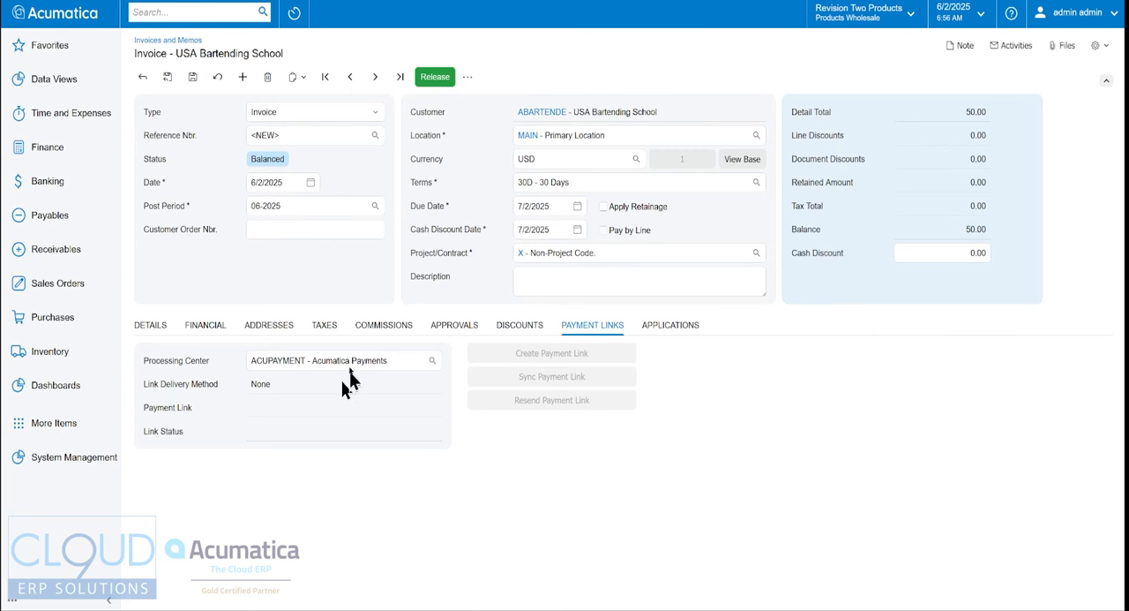
left_click(433, 80)
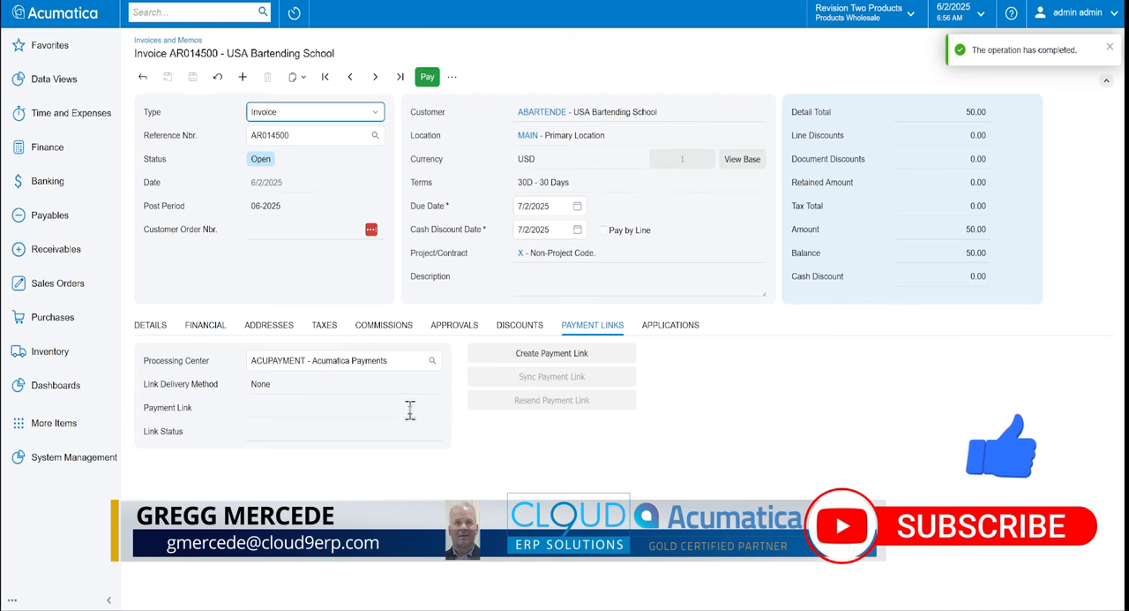
left_click(570, 362)
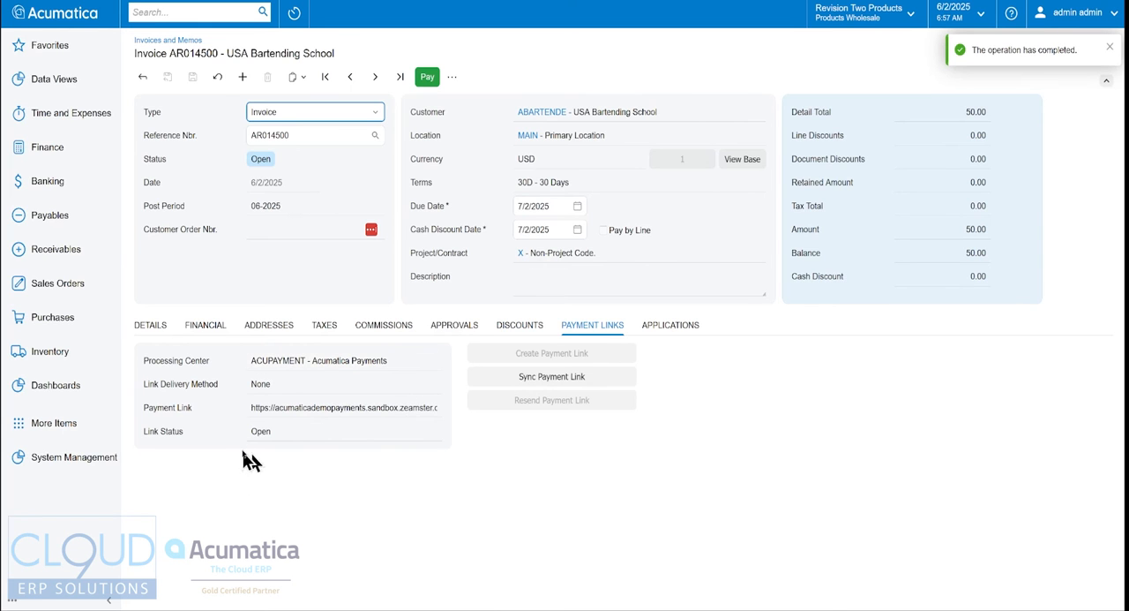
- Examine the invoice's payment link address and its available printing and emailing actions
left_click(269, 407)
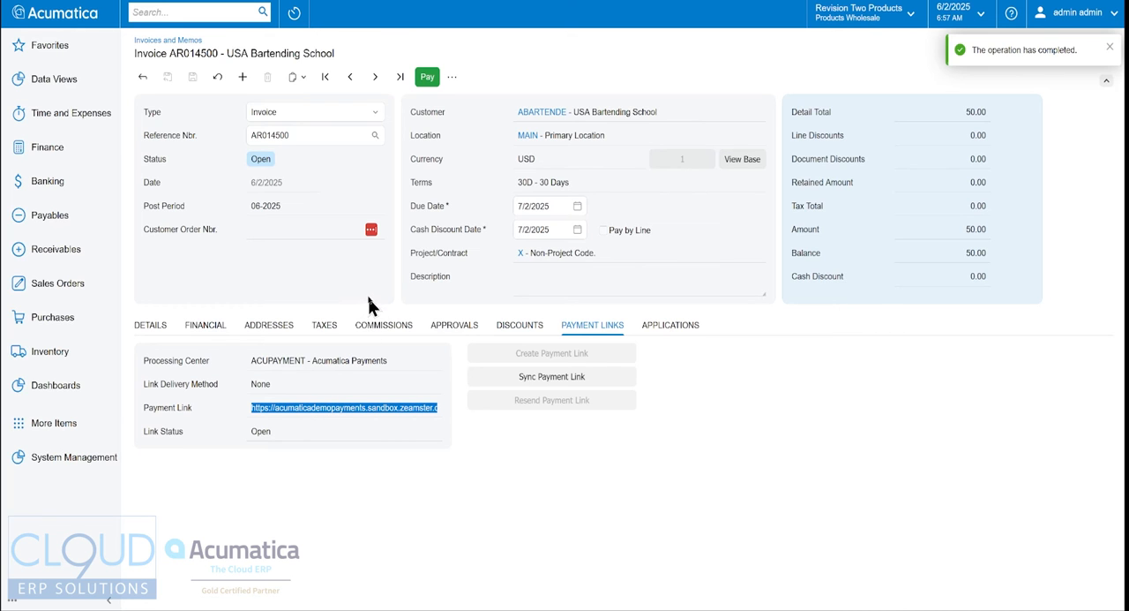
left_click(452, 77)
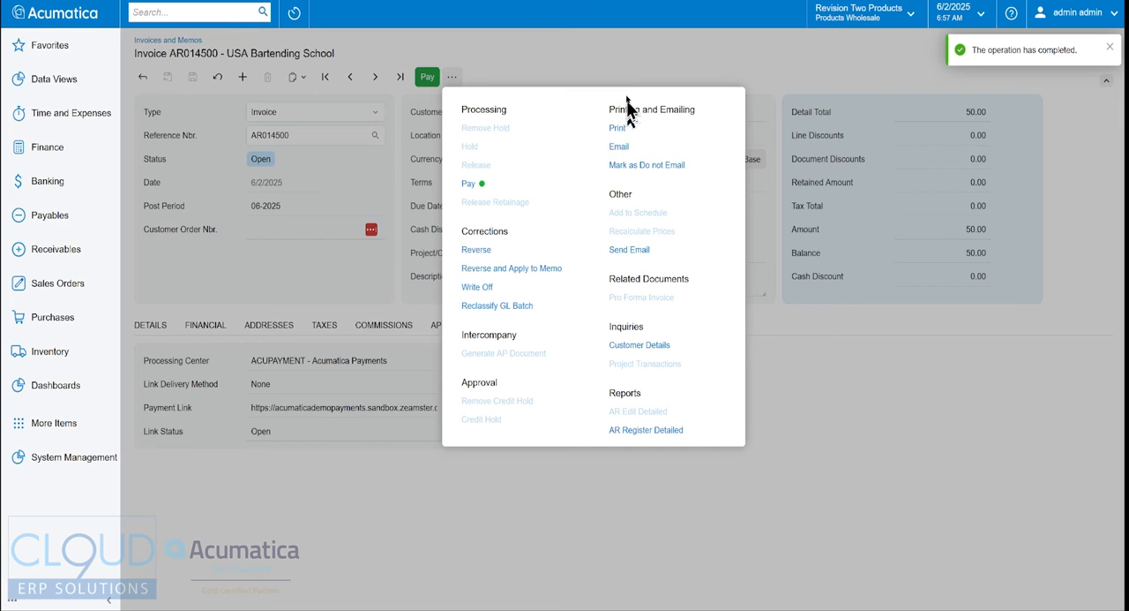
left_click(625, 60)
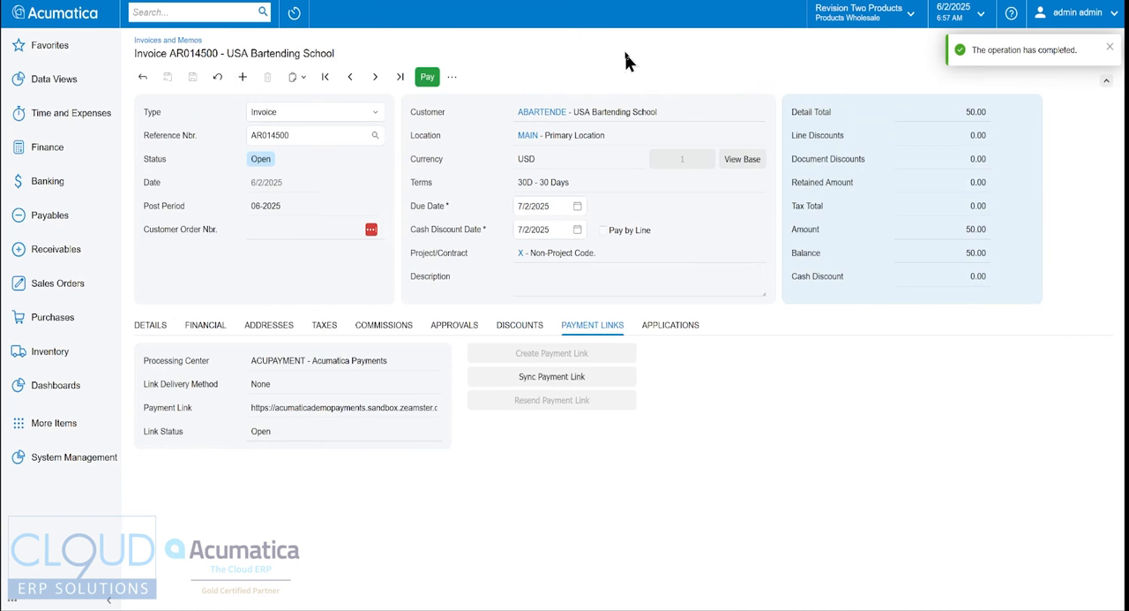
- Start another invoice for USA Bartending School with its line details showing
left_click(242, 78)
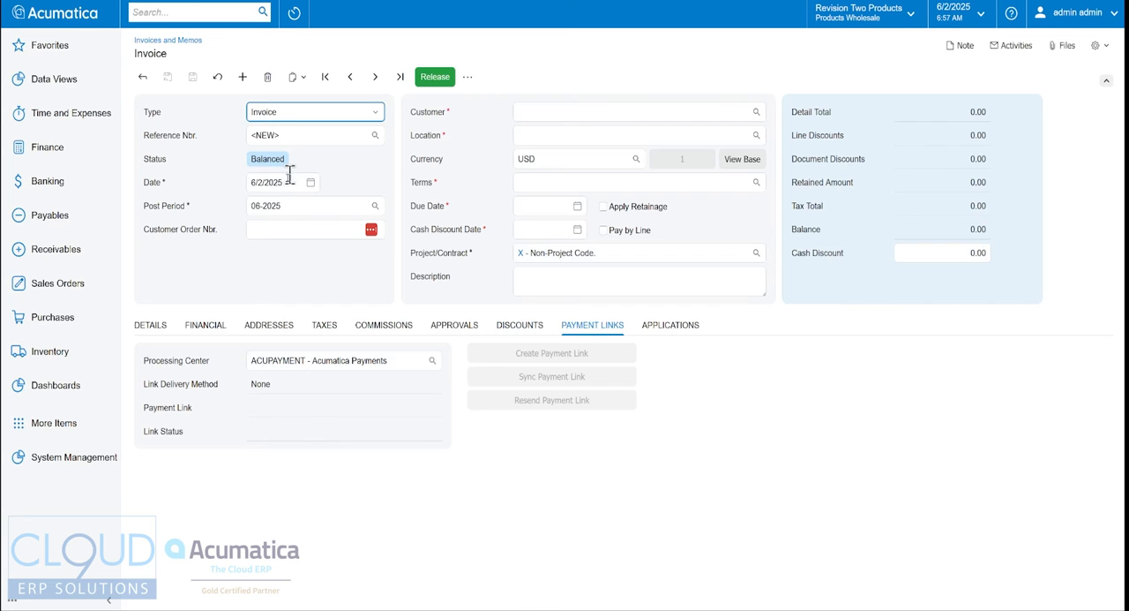
left_click(151, 324)
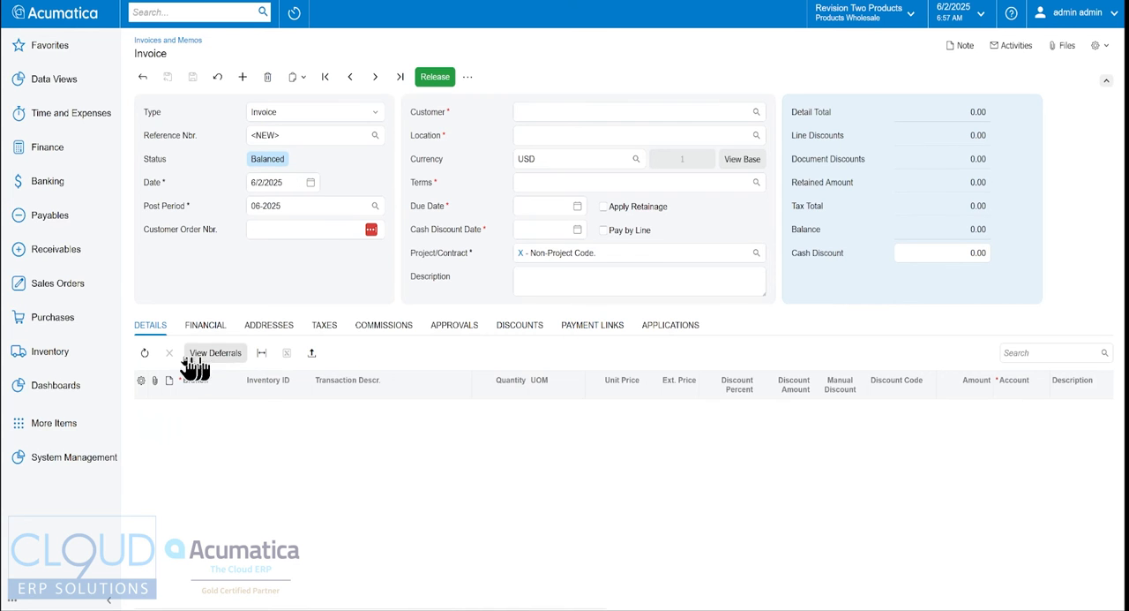
left_click(543, 113)
type("bar")
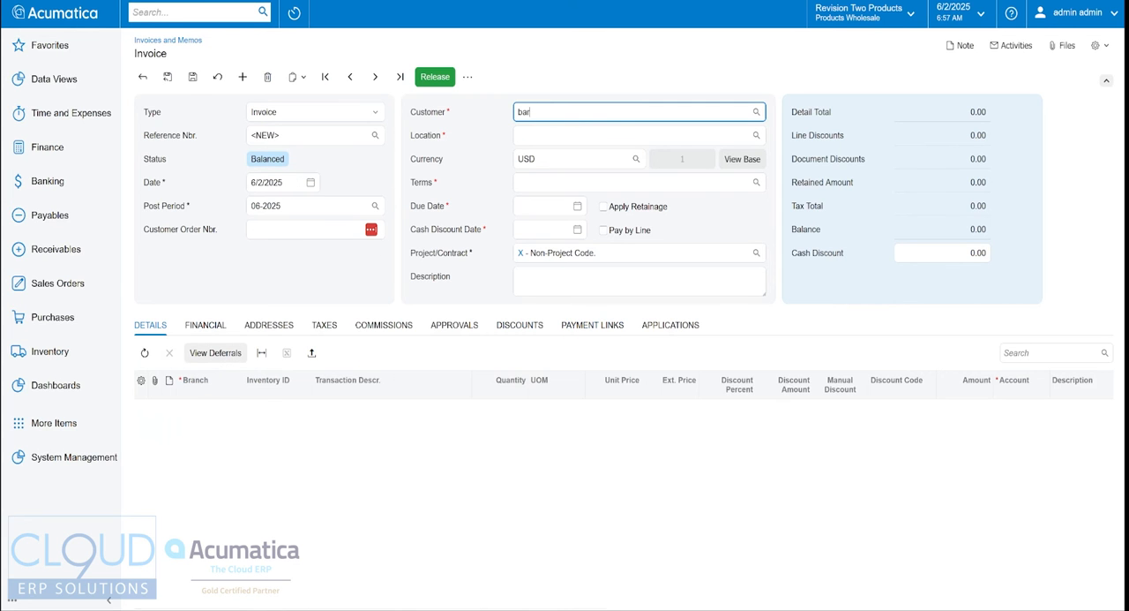
key("Tab")
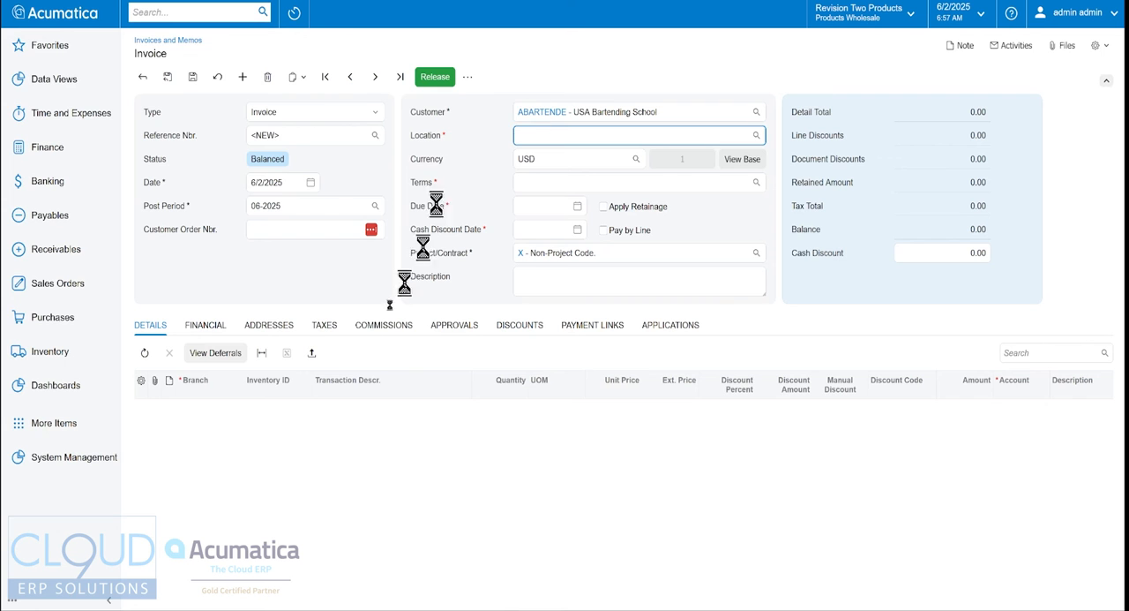
- Add a LABORCASE line with quantity 1.00 to the second invoice and release it
left_click(170, 352)
key("Tab")
type("labor")
key("Tab")
key("Tab")
type("1")
key("Tab")
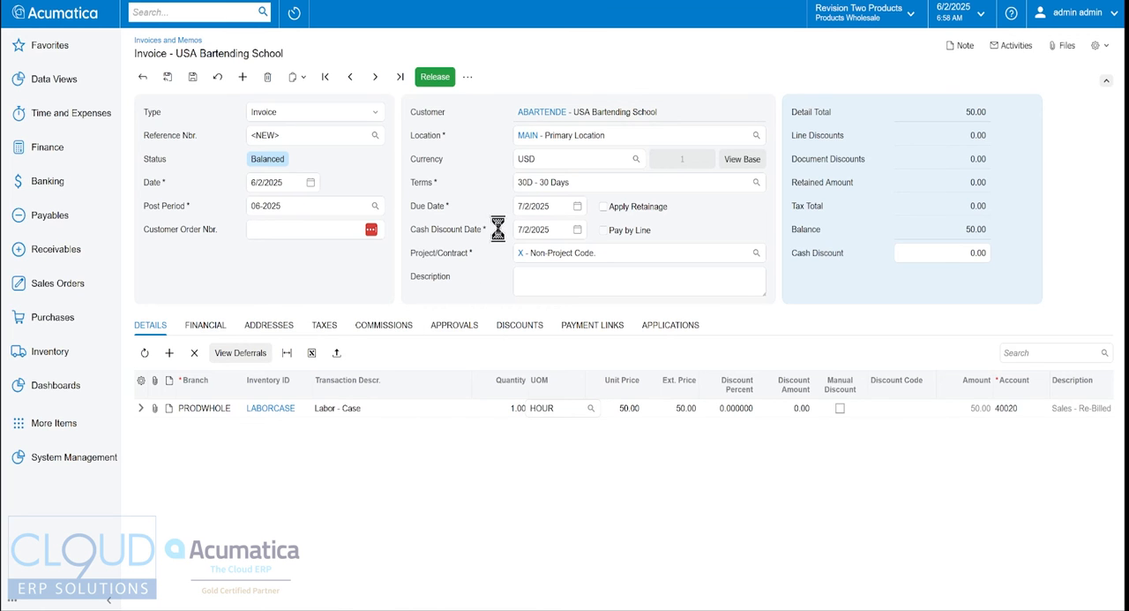
- Check the released invoice's payment link details, and find the payment link processing screen by searching for "proce pay lin"
left_click(604, 326)
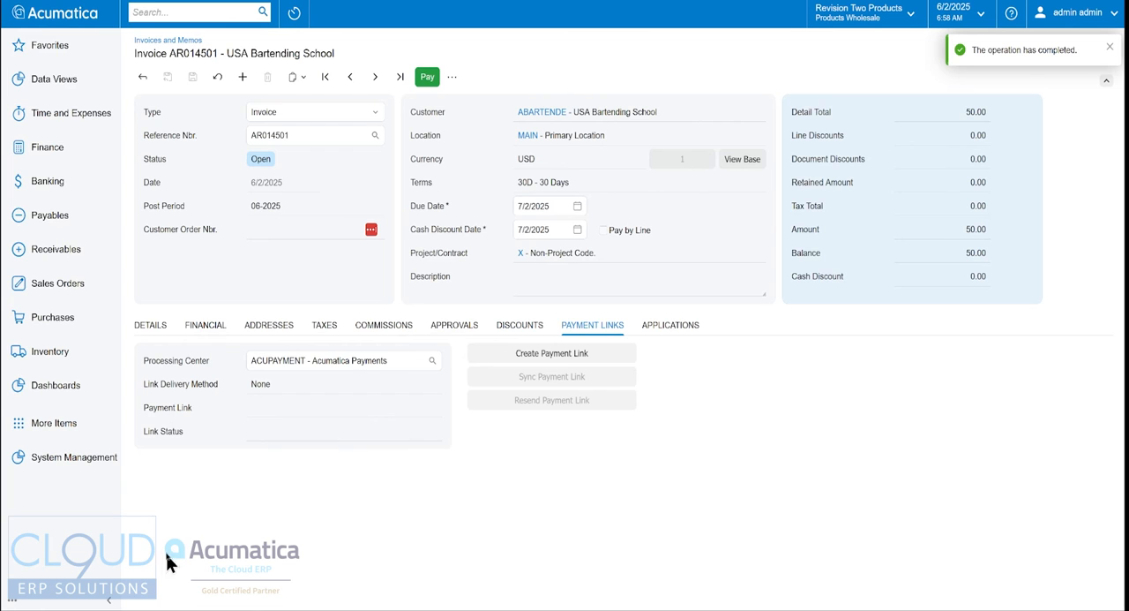
left_click(156, 12)
type("proce pay lin")
left_click(204, 131)
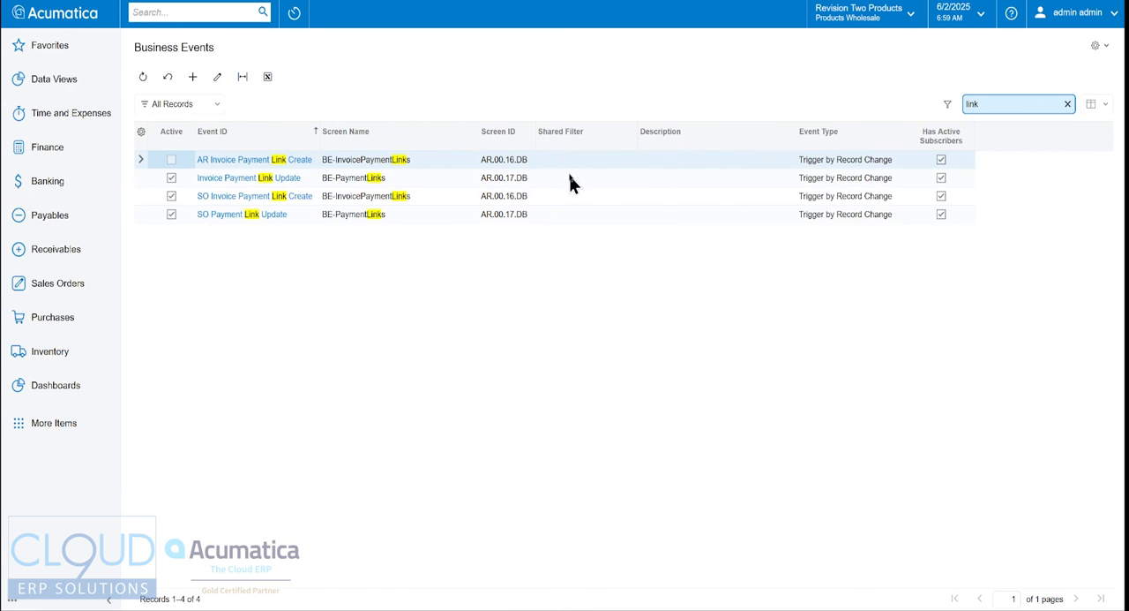
- Review the trigger conditions and subscribers of the AR Invoice Payment Link Create business event, and save it as active
left_click(265, 160)
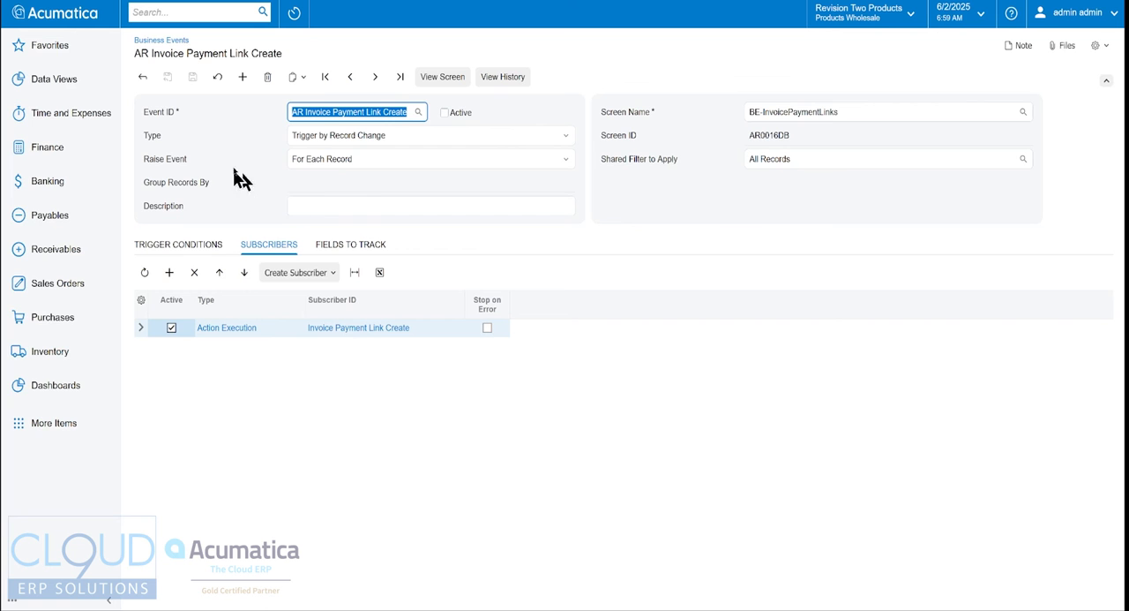
left_click(192, 247)
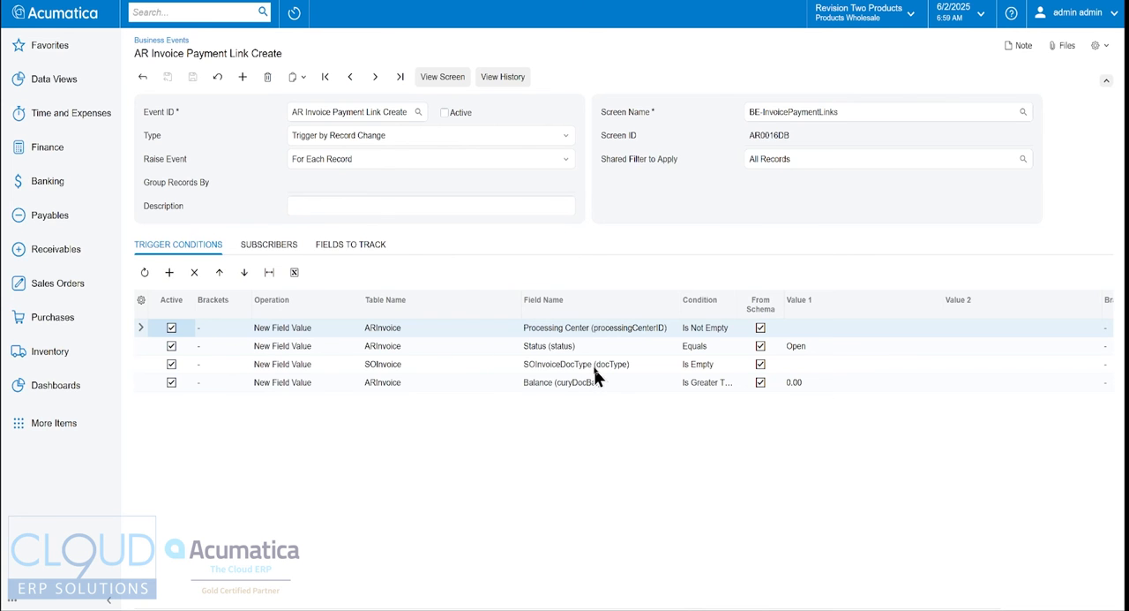
left_click(269, 245)
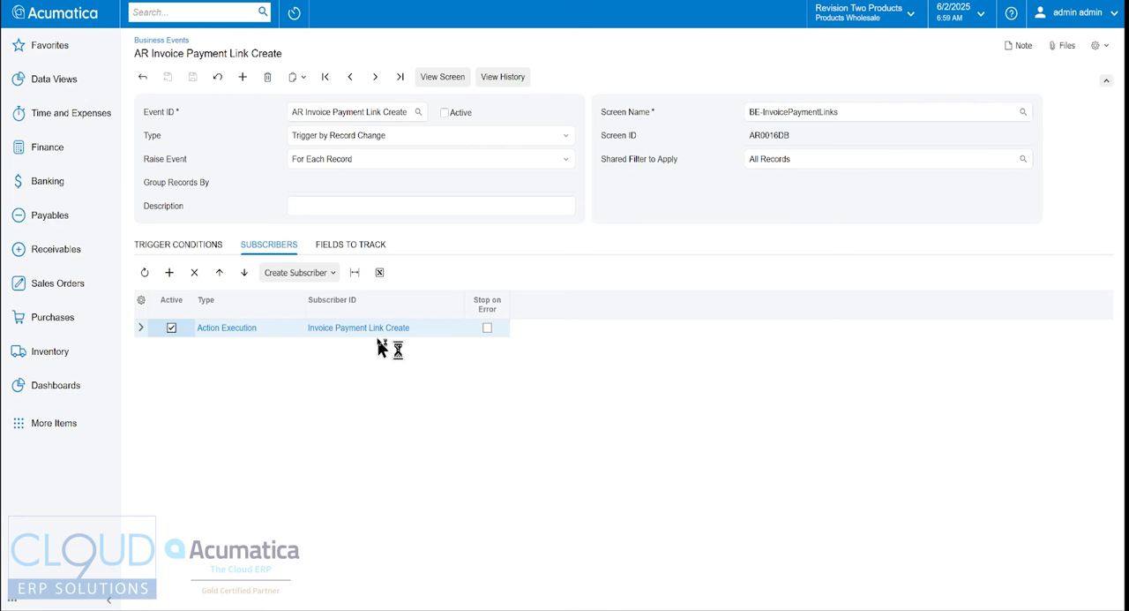
left_click(173, 245)
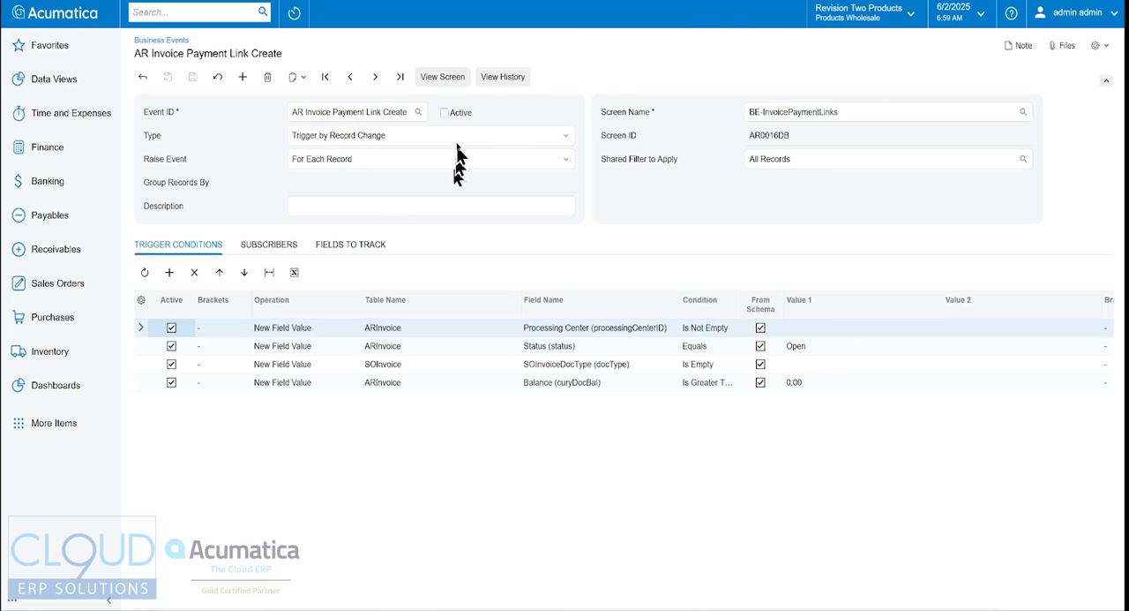
left_click(445, 113)
left_click(192, 77)
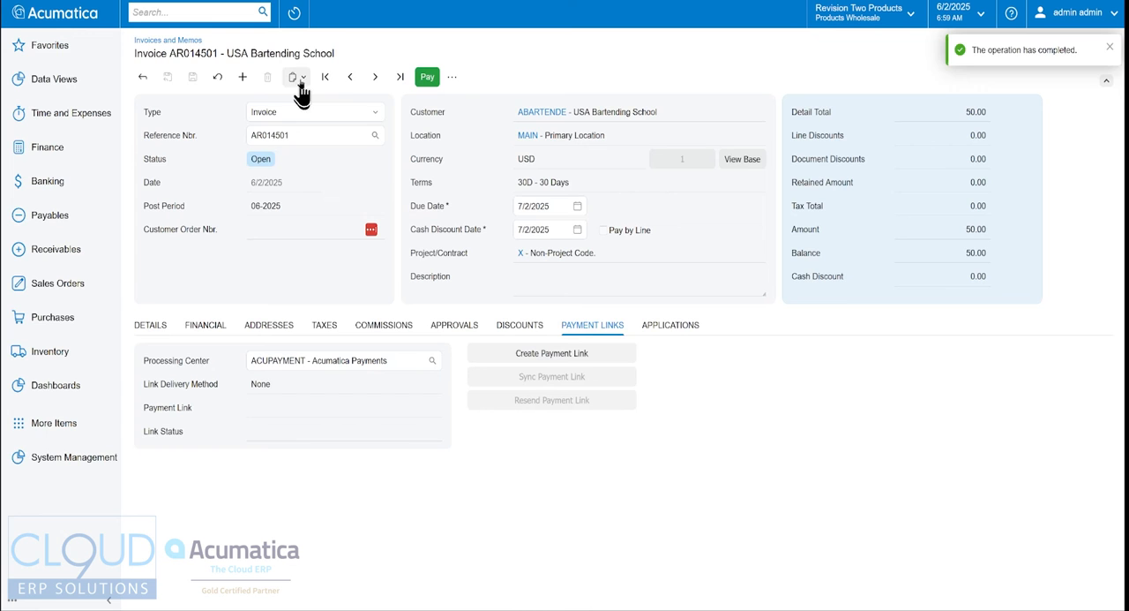
- Copy the open USA Bartending School invoice into a new invoice and release the copy
left_click(297, 77)
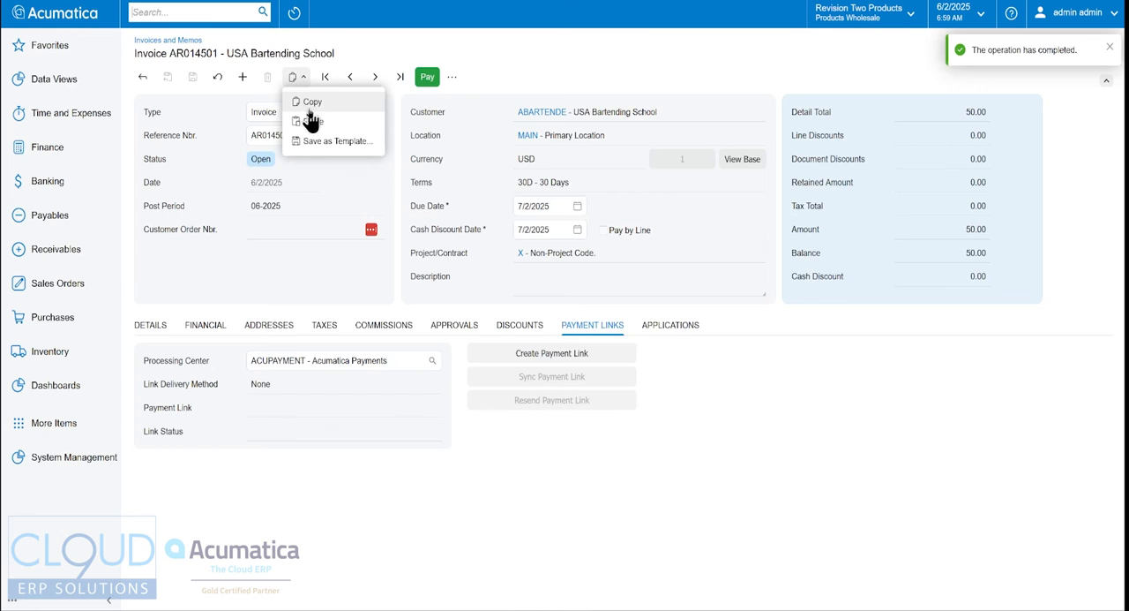
left_click(304, 106)
left_click(244, 79)
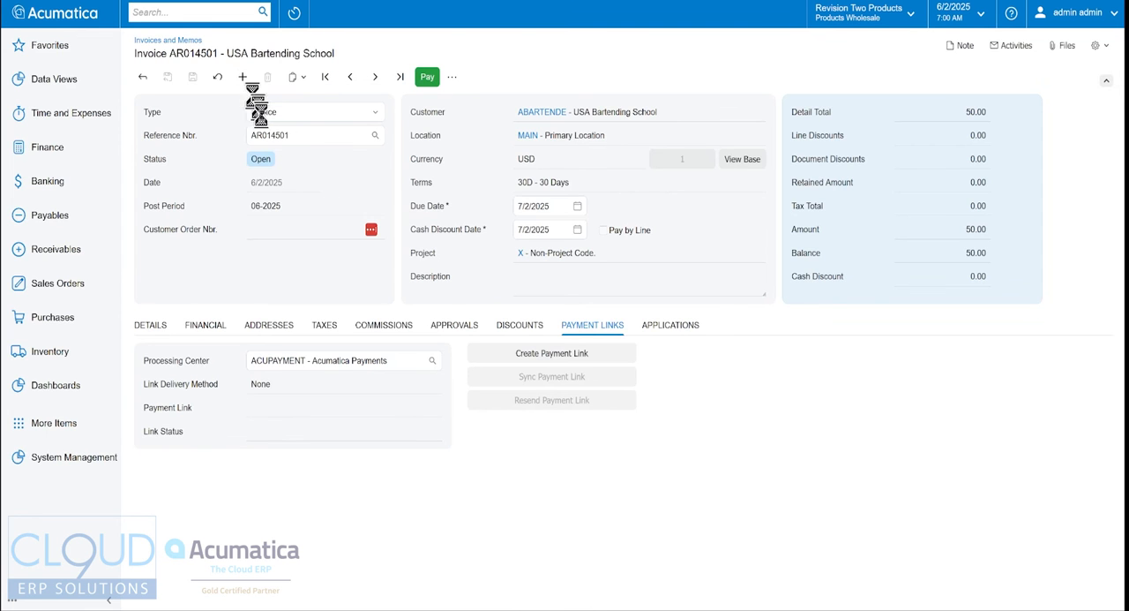
left_click(298, 77)
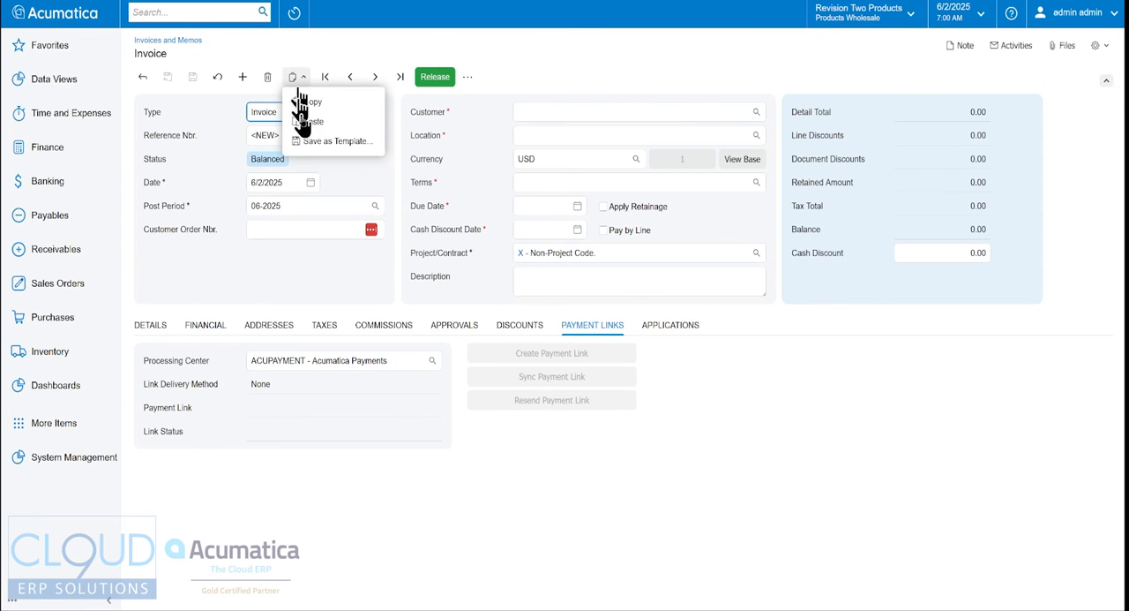
left_click(309, 116)
left_click(431, 76)
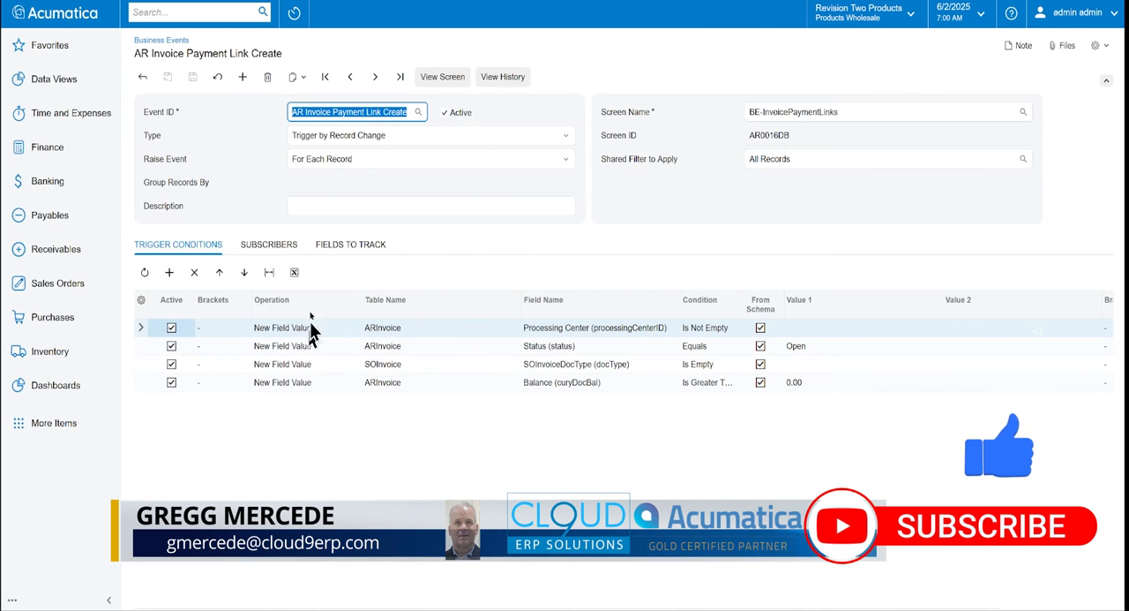
- Open the Invoice Payment Link Update business event from the events list and examine its trigger conditions, including the INV document type
left_click(142, 76)
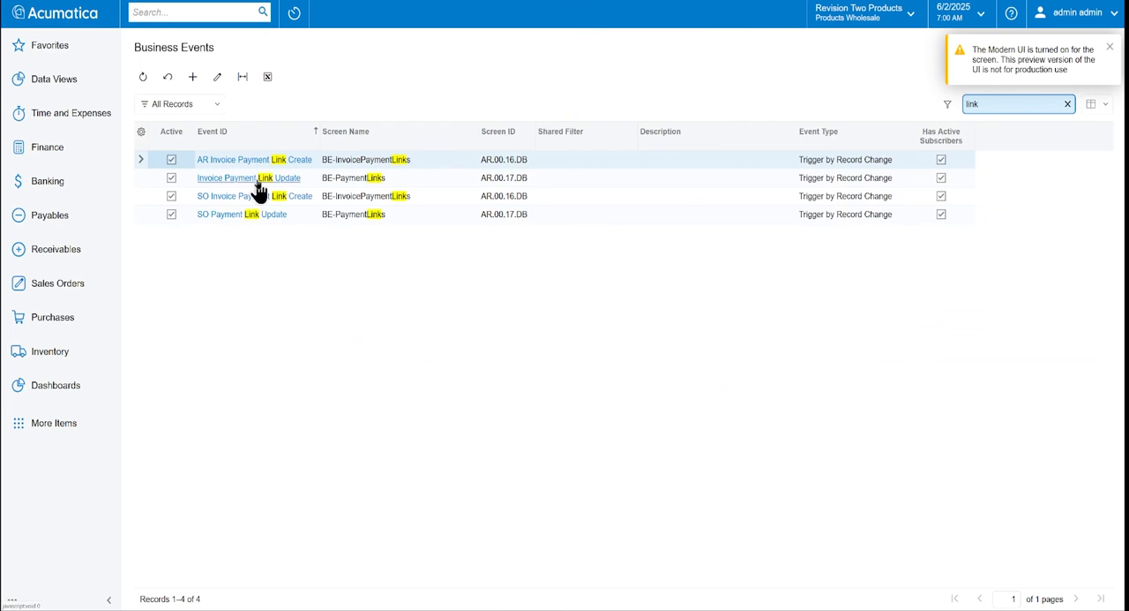
left_click(279, 179)
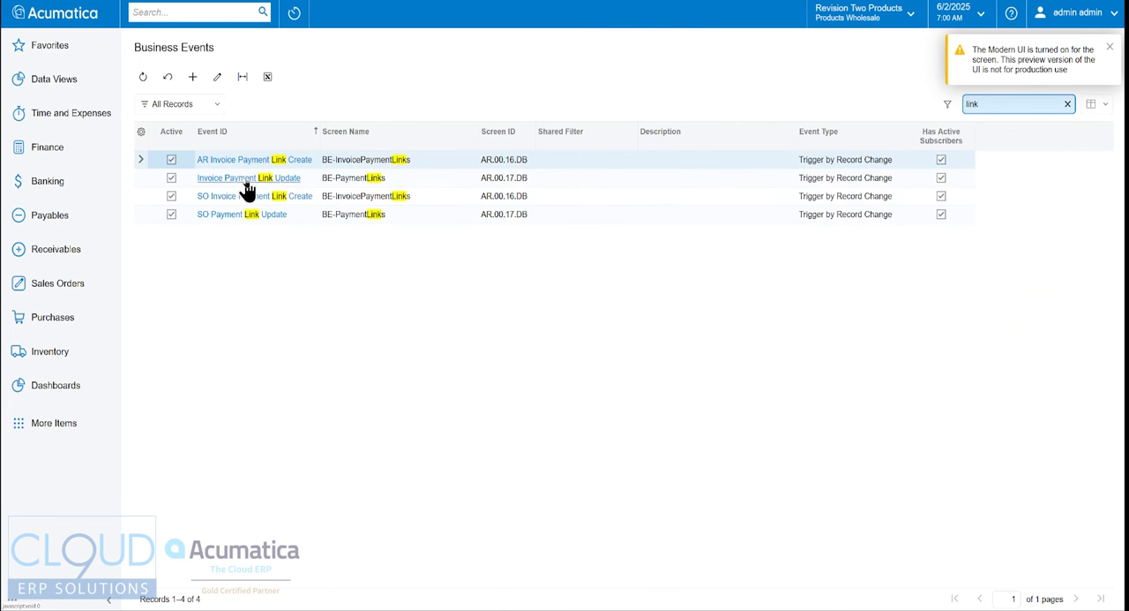
left_click(245, 201)
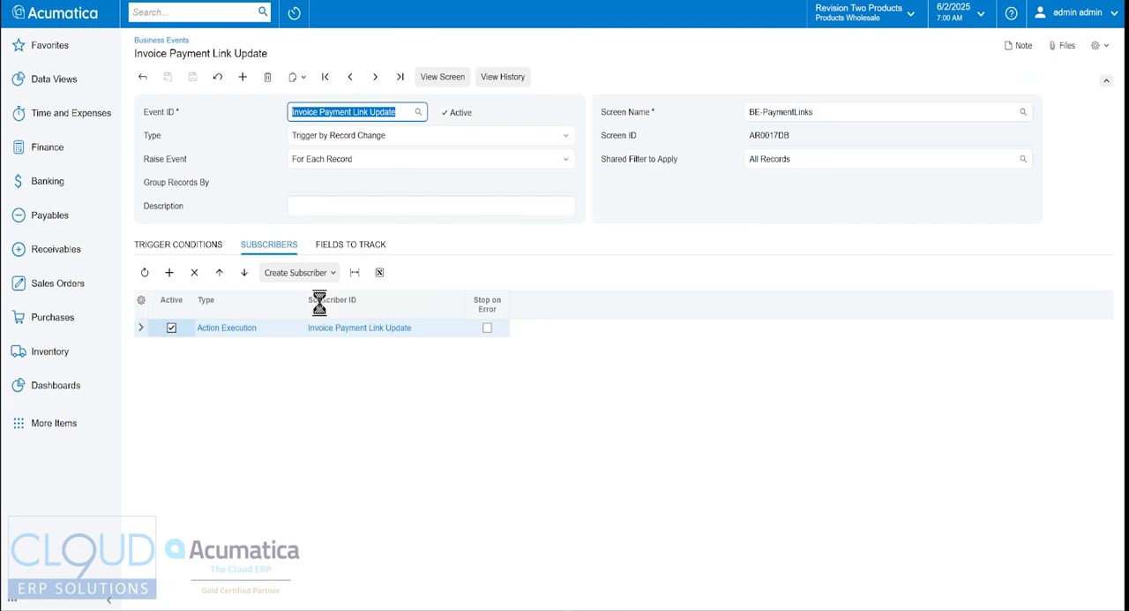
left_click(196, 250)
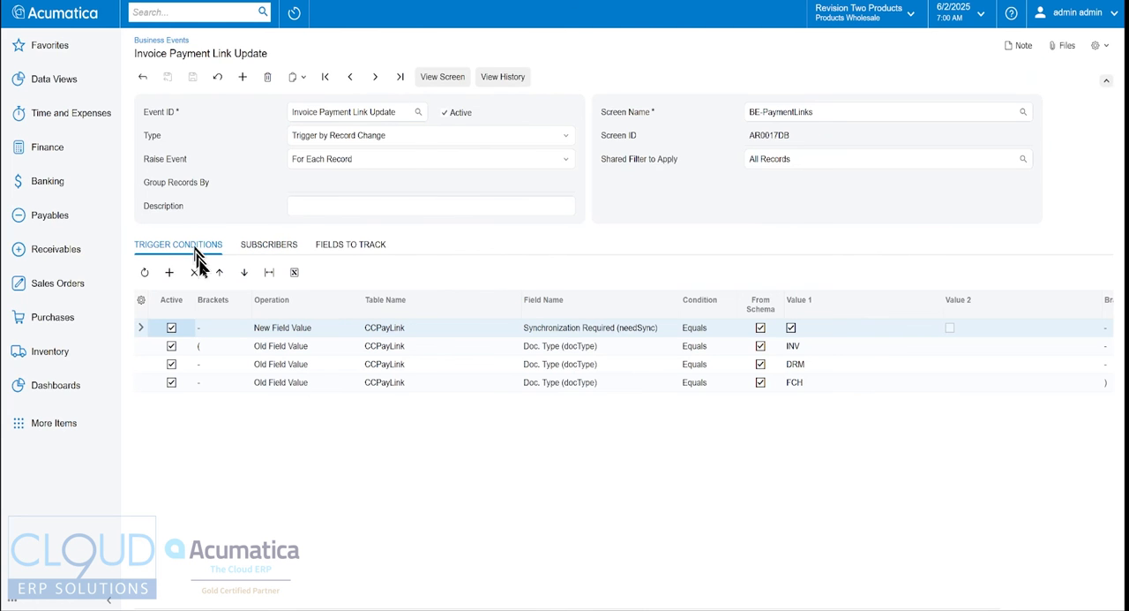
left_click(638, 348)
left_click(796, 351)
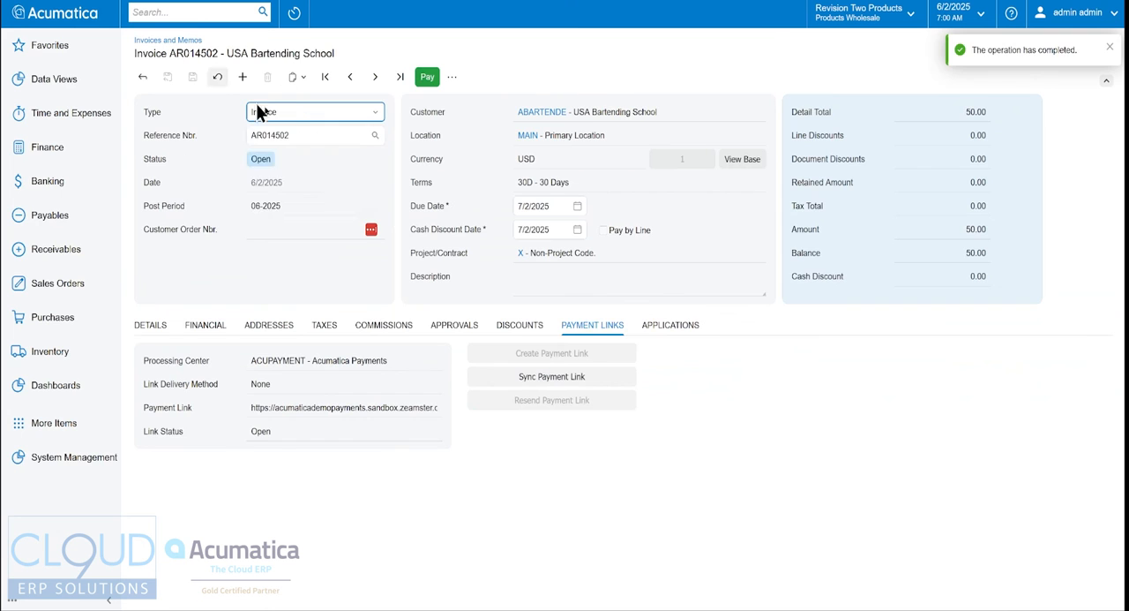
left_click(259, 111)
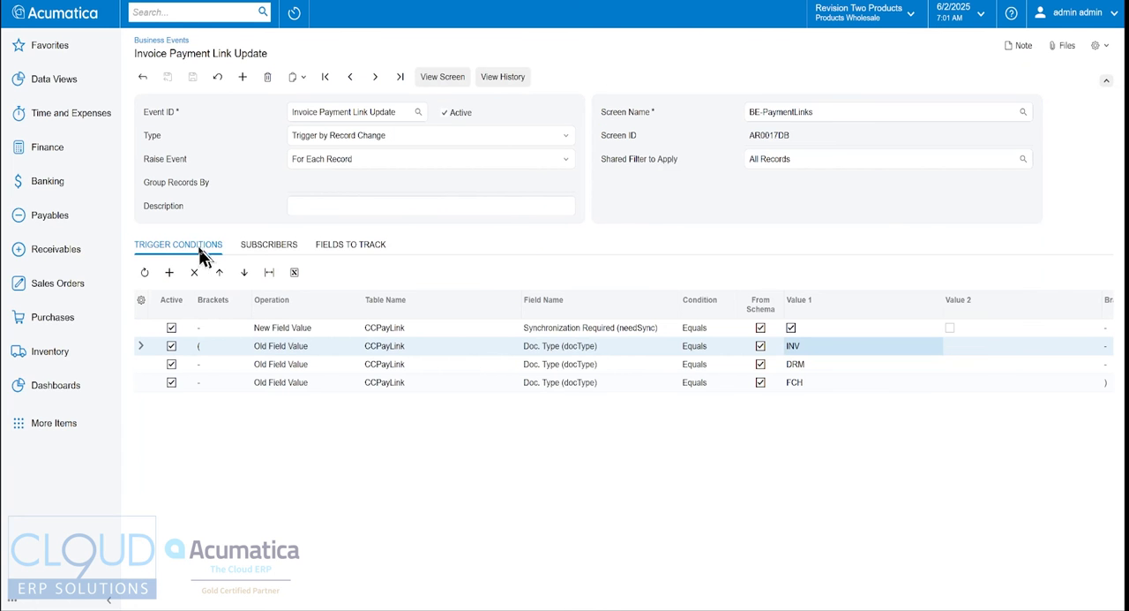
- Examine the update event's subscriber and its DRM and FCH document type conditions
left_click(273, 247)
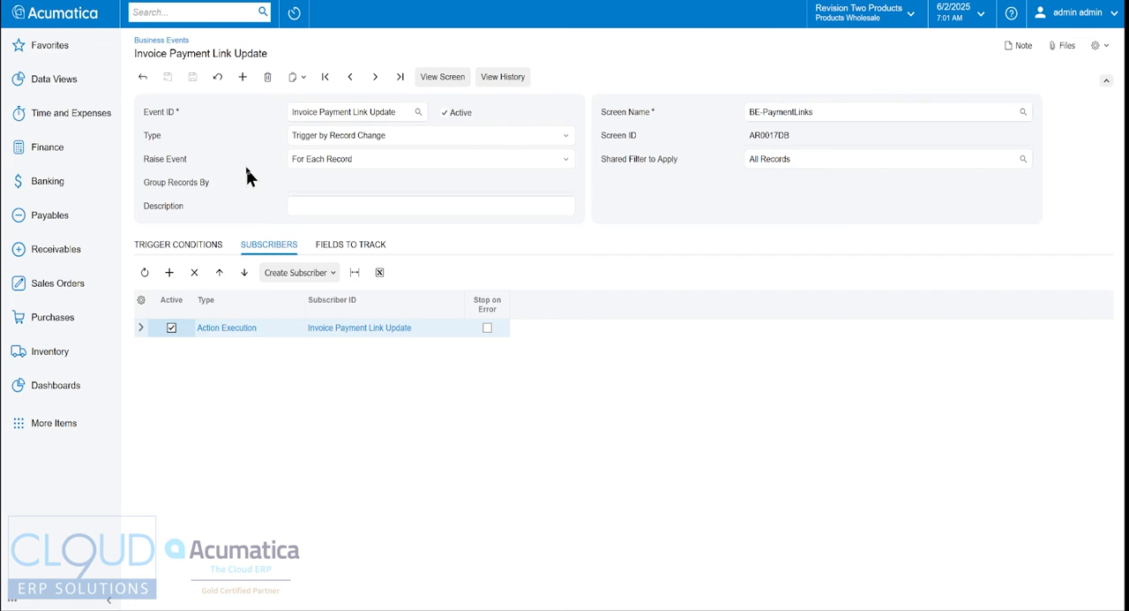
left_click(209, 245)
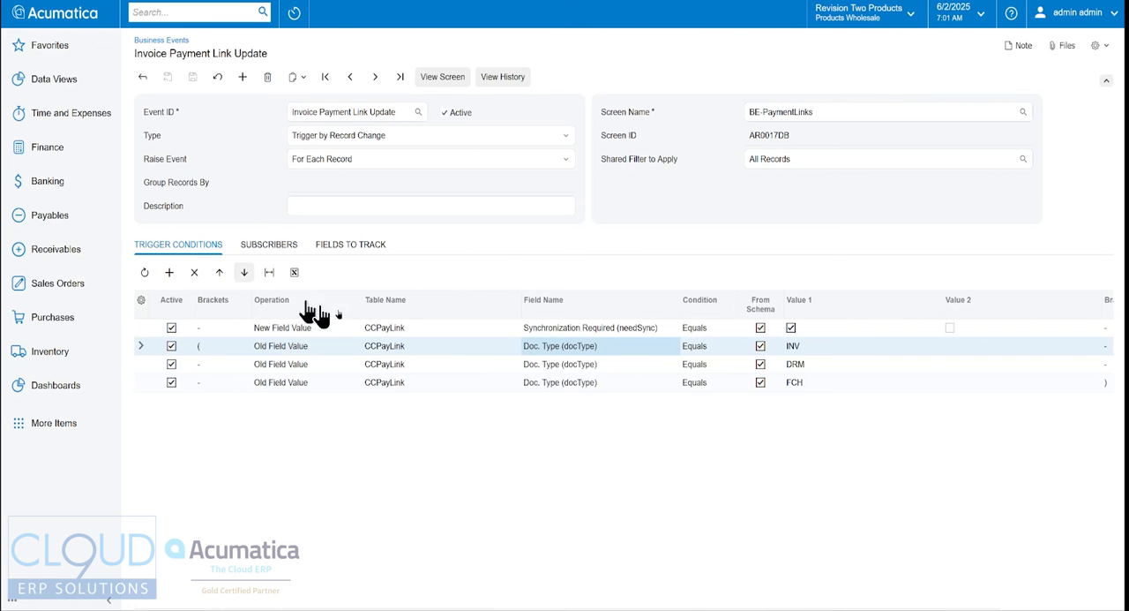
left_click(544, 369)
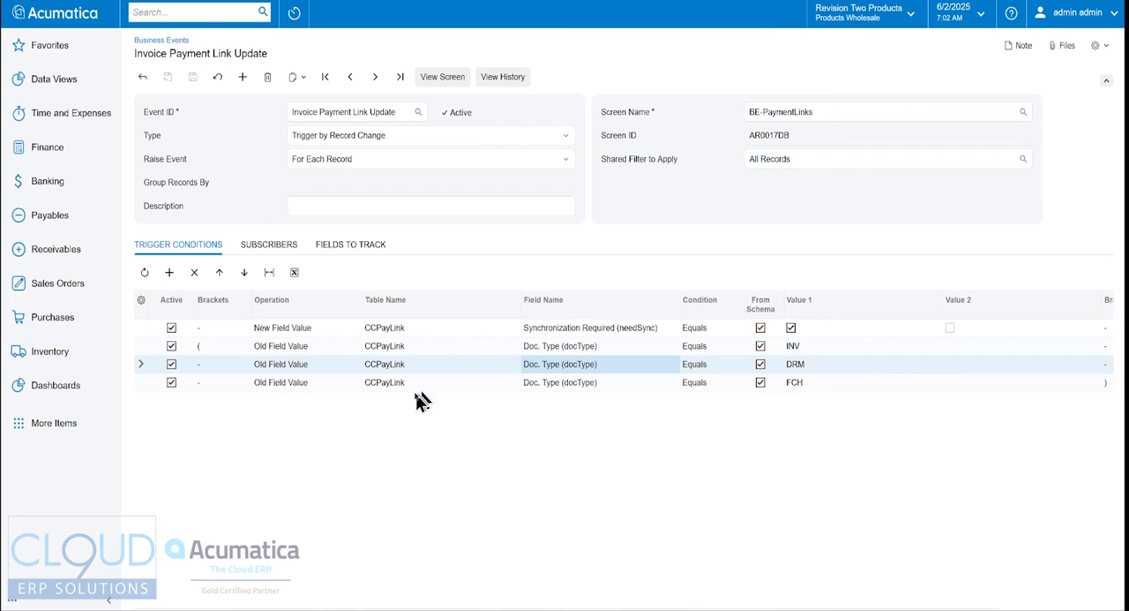
left_click(600, 386)
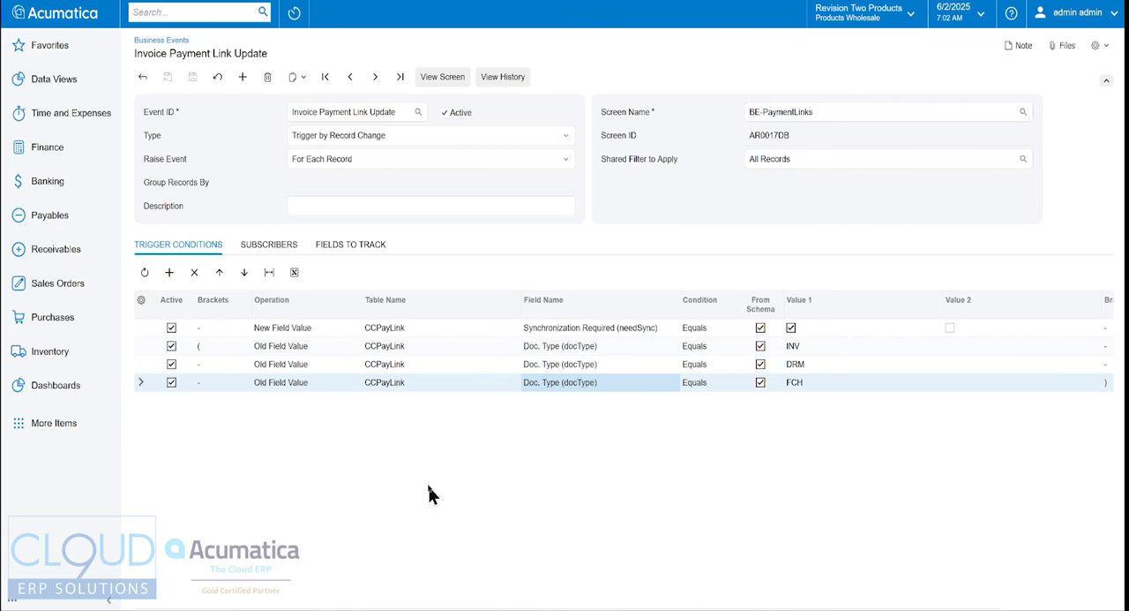